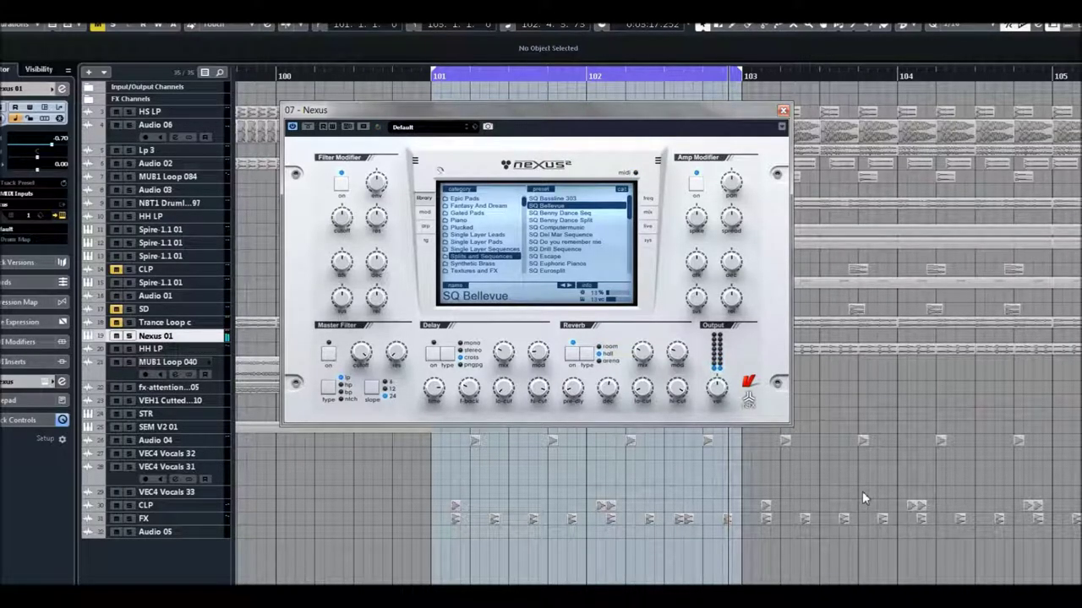
Audition the Splits and Sequences presets SQ Benny Dance Seq, SQ Benny Dance Split, SQ Computermusic and SQ Del Mar Sequence.
click(551, 213)
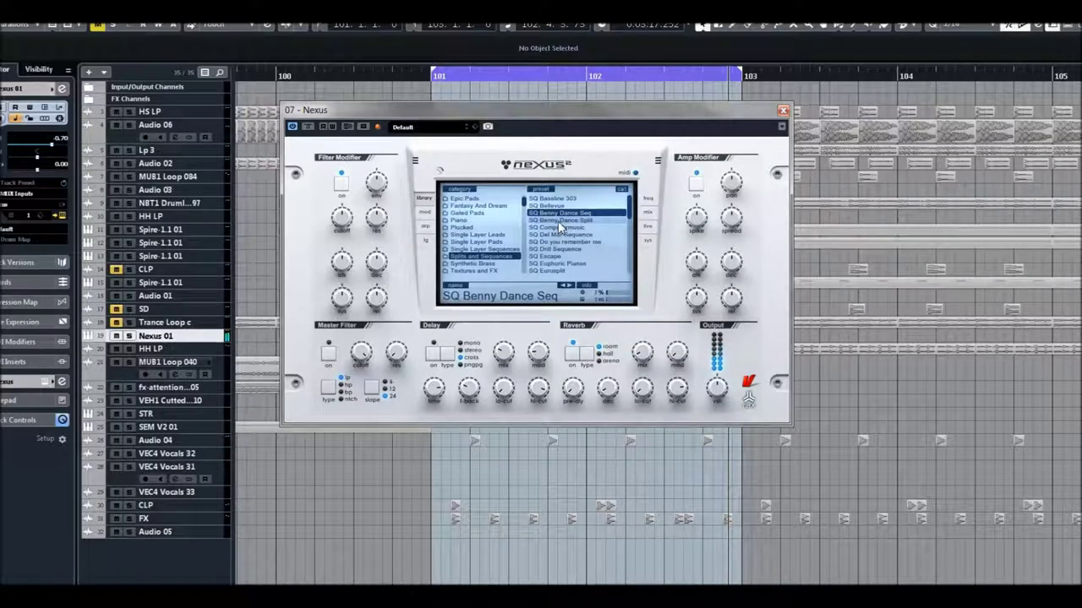
click(558, 220)
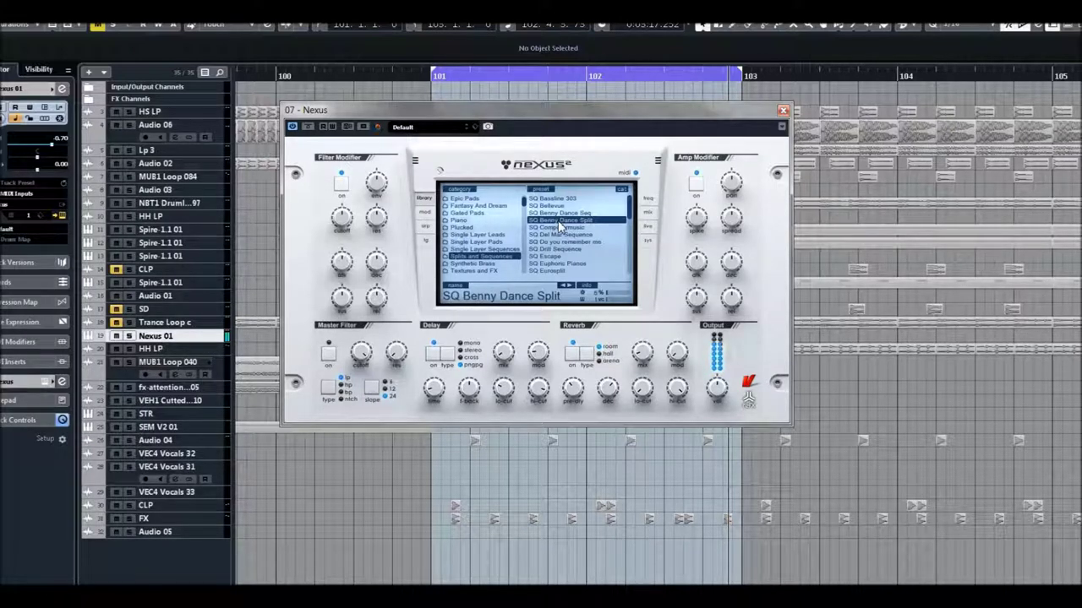
click(554, 228)
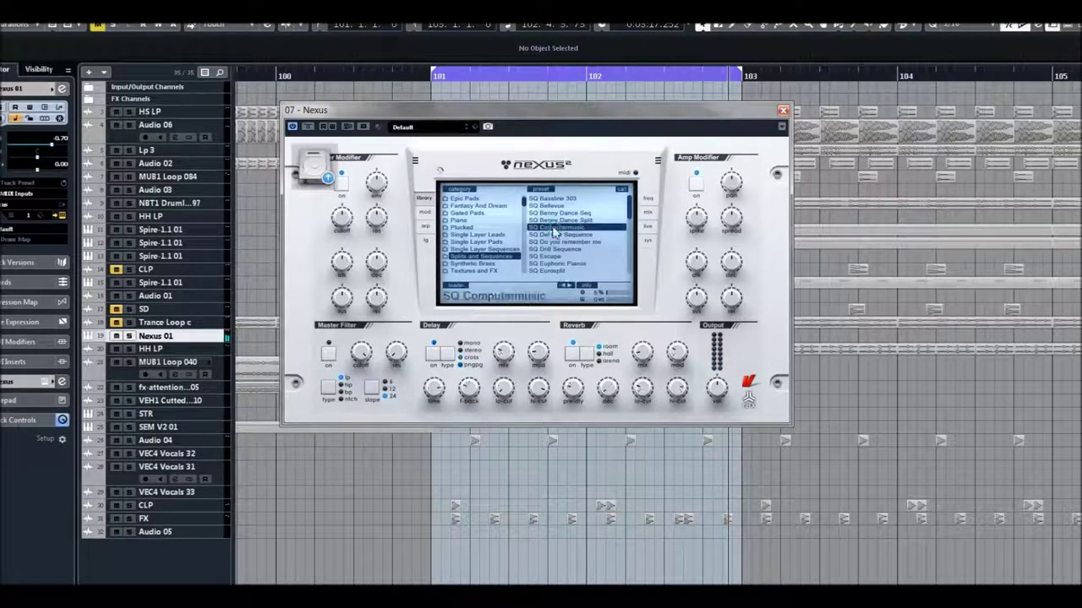
scroll(555, 230, down, 2)
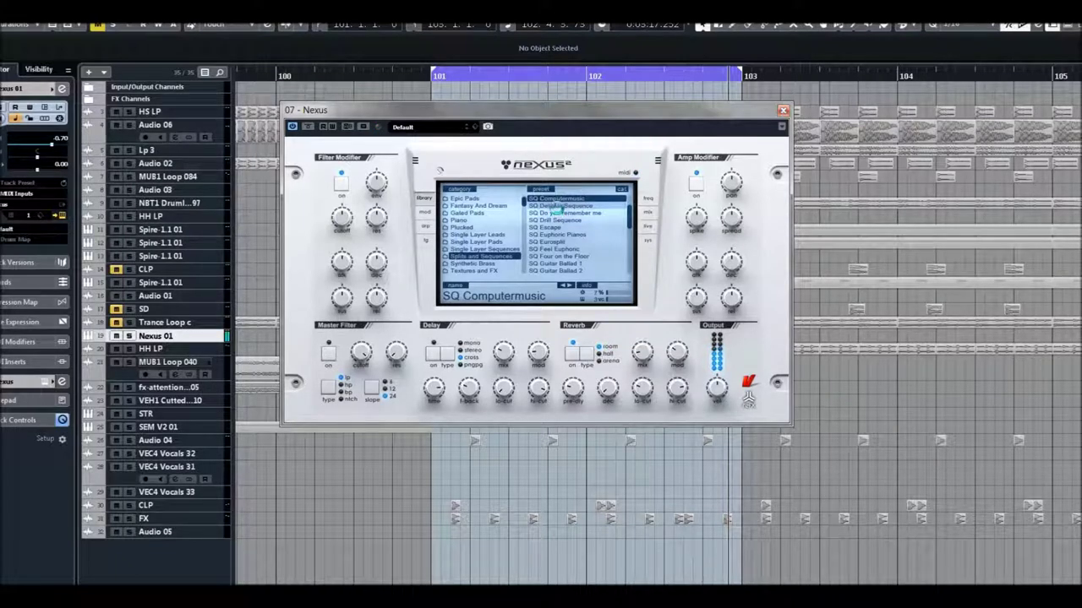
click(558, 206)
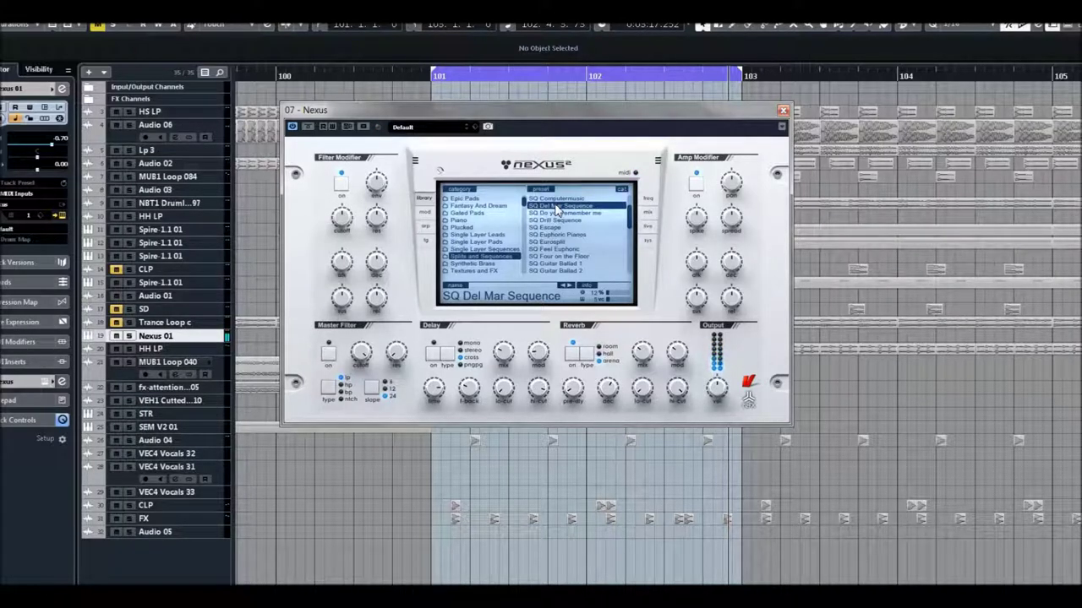
Inspect the layer routing and mix effect settings of SQ Del Mar Sequence, and return to the preset library.
click(648, 213)
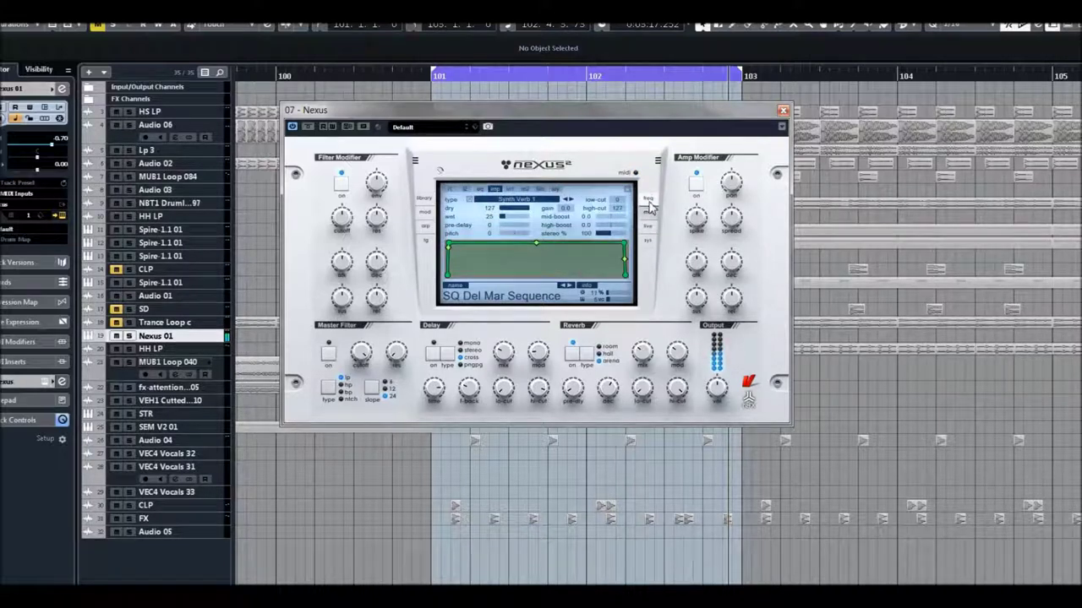
click(558, 191)
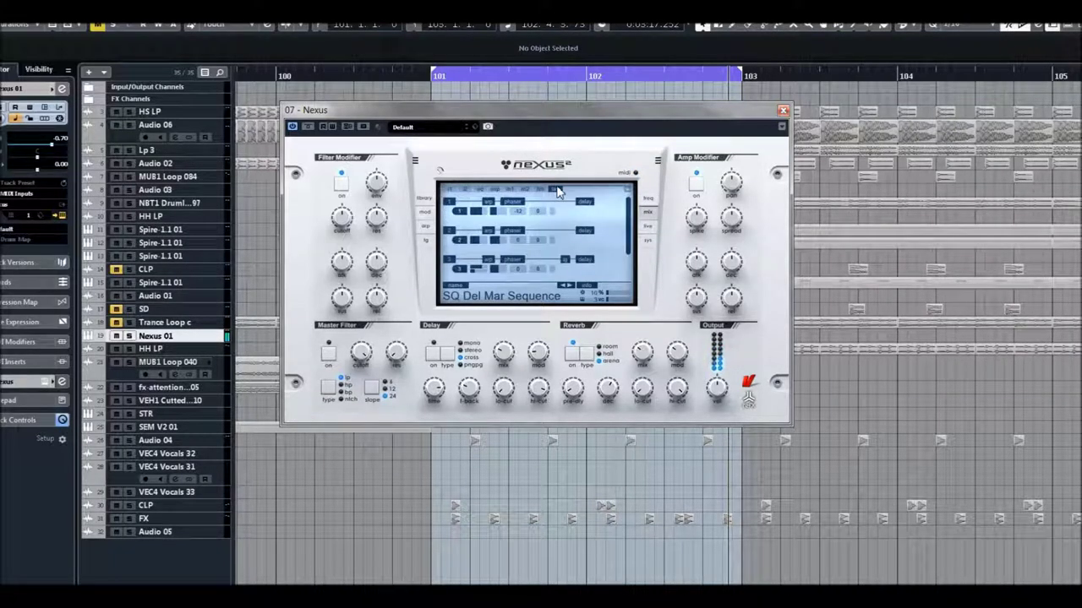
click(541, 193)
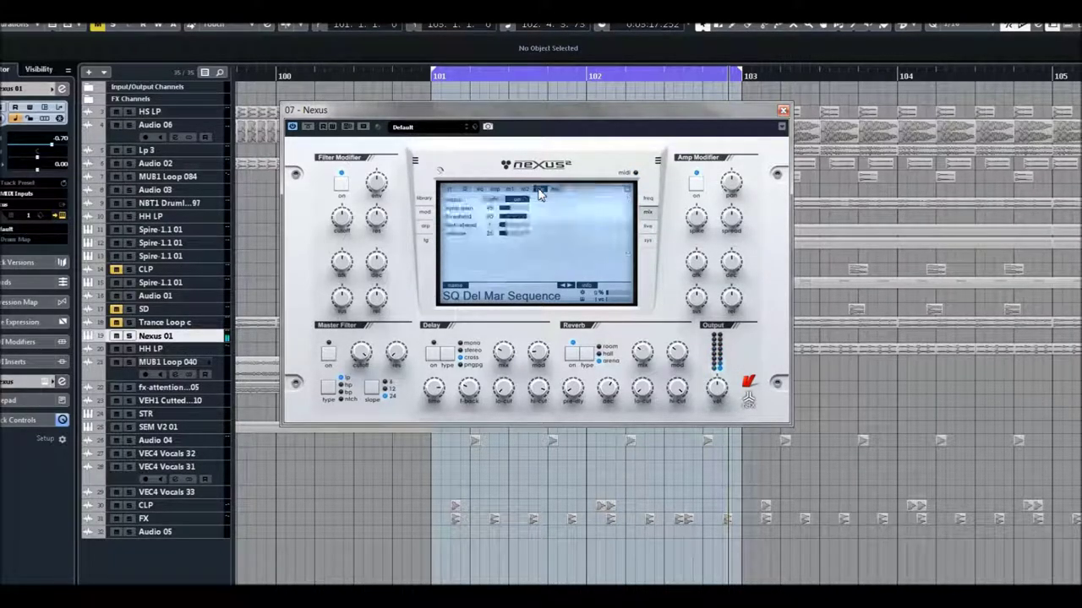
click(524, 191)
click(477, 192)
click(553, 265)
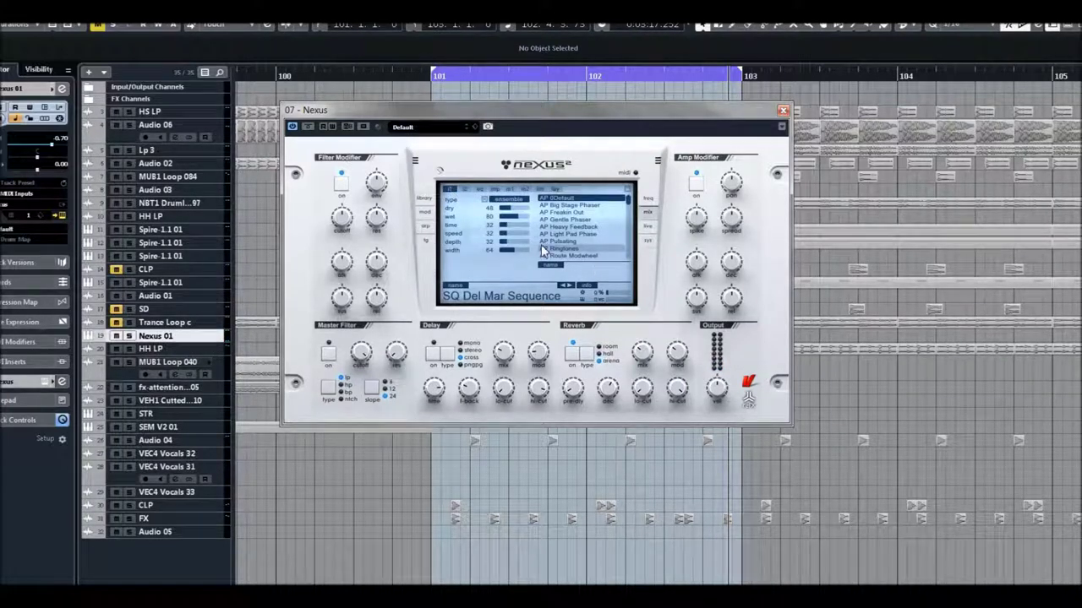
click(425, 198)
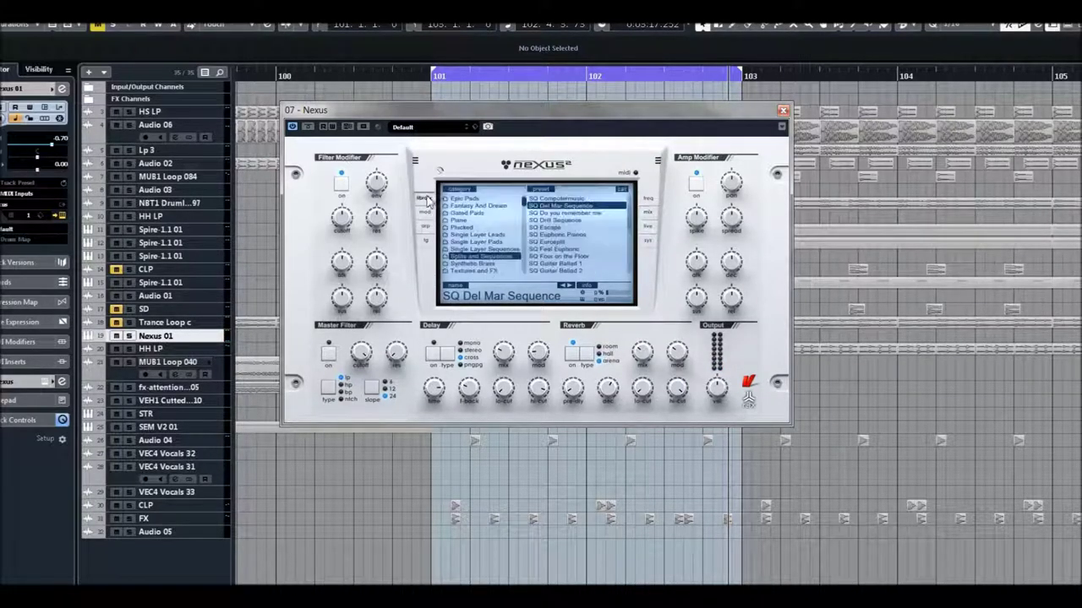
Audition the presets SQ Do you remember me, SQ Drill Sequence, SQ Escape, SQ Euphoric Pianos and SQ Eurosplit.
click(564, 212)
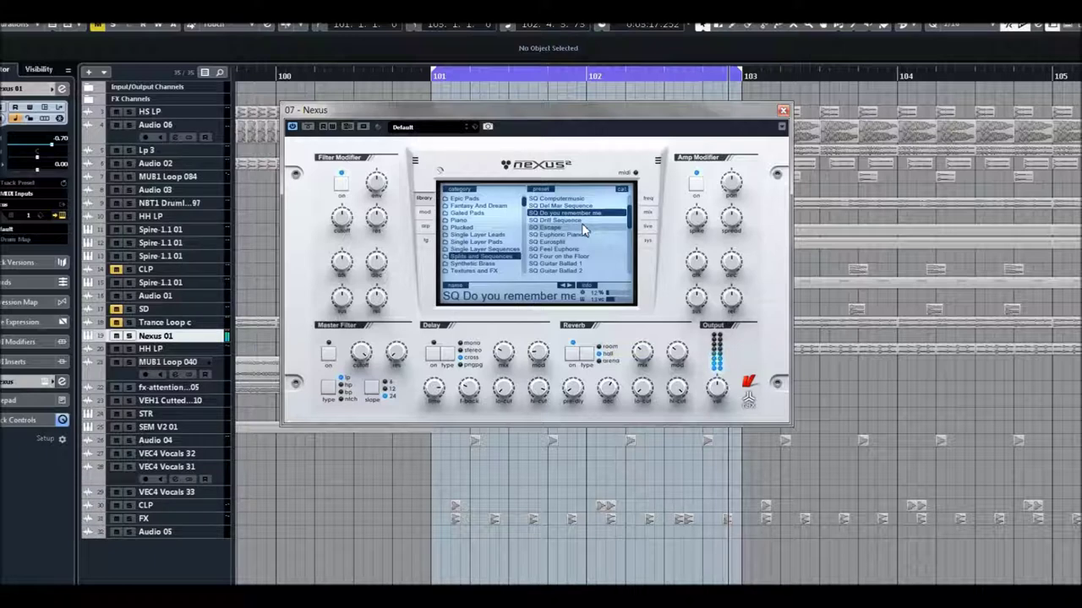
click(582, 223)
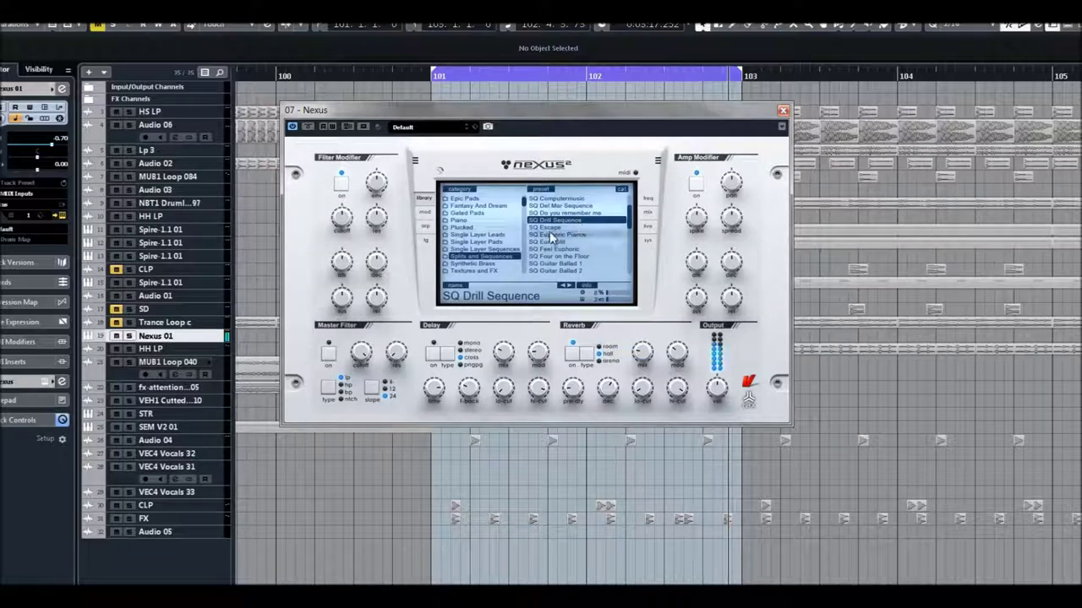
click(550, 227)
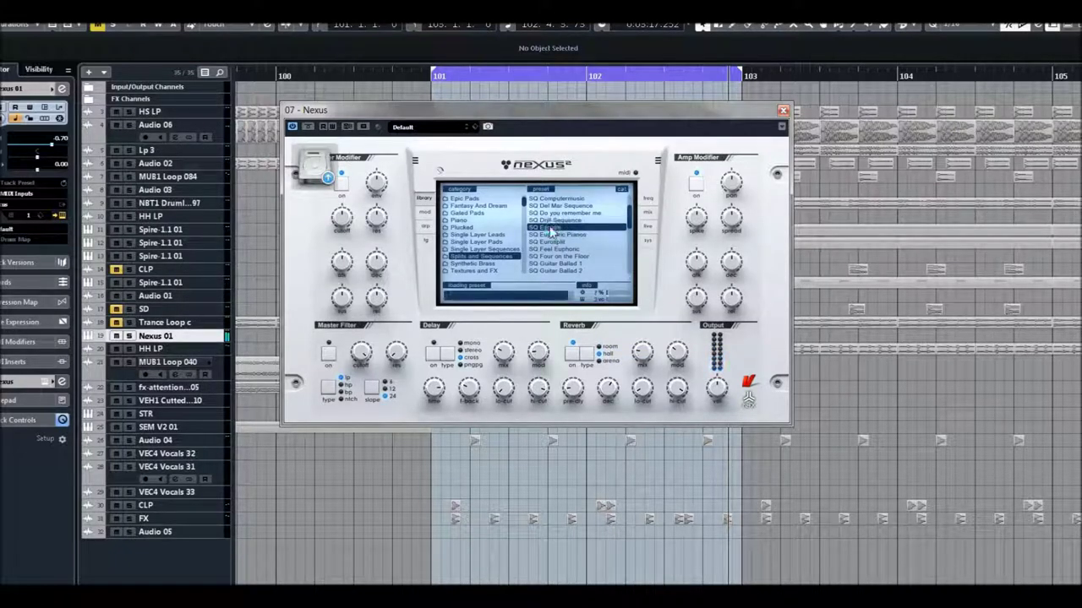
scroll(551, 226, down, 2)
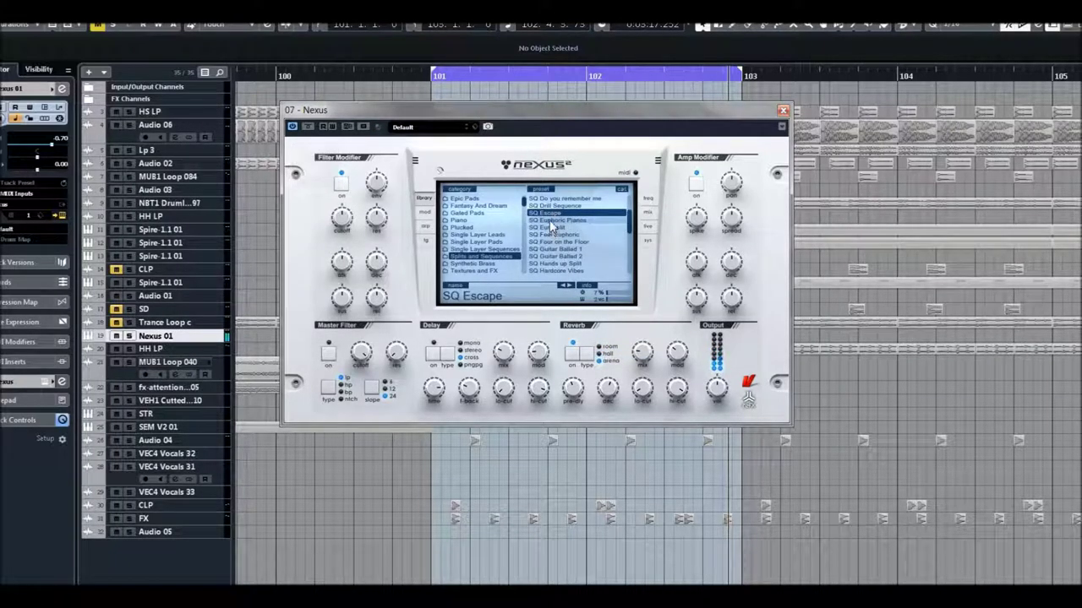
click(551, 221)
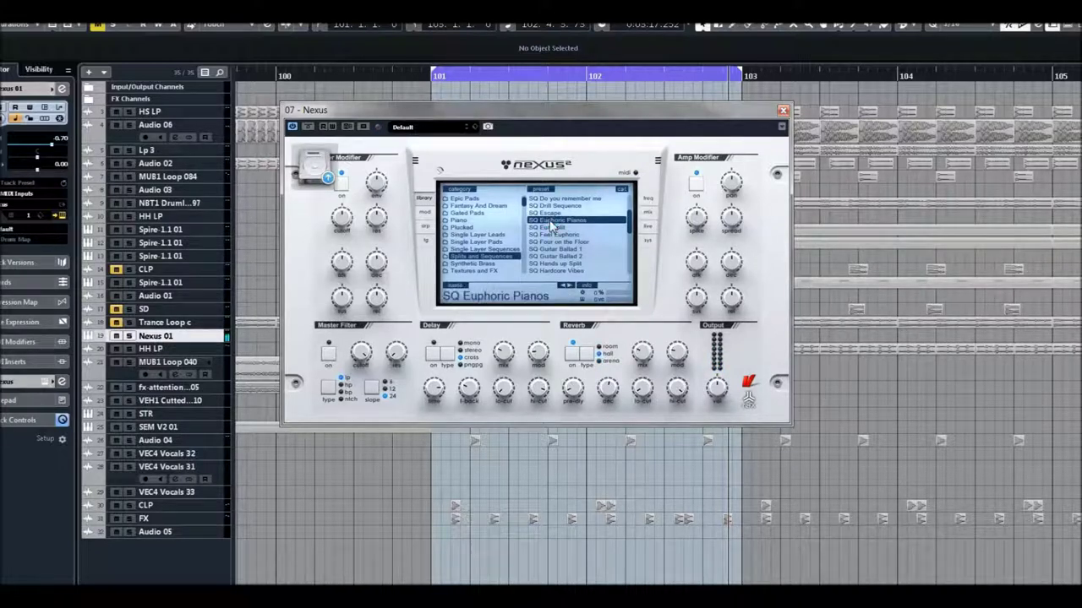
click(550, 227)
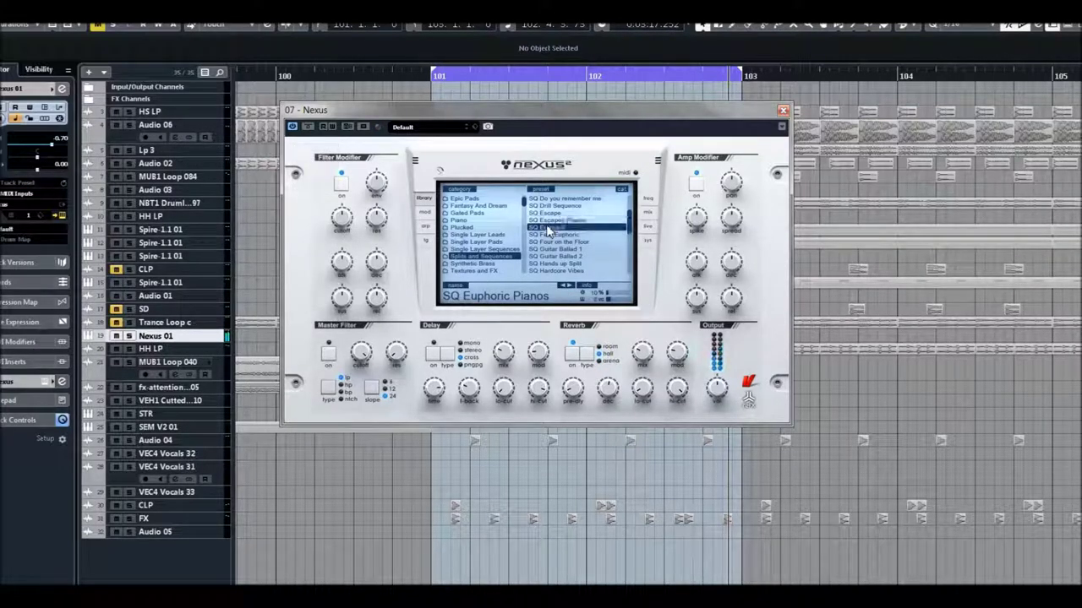
scroll(549, 228, down, 5)
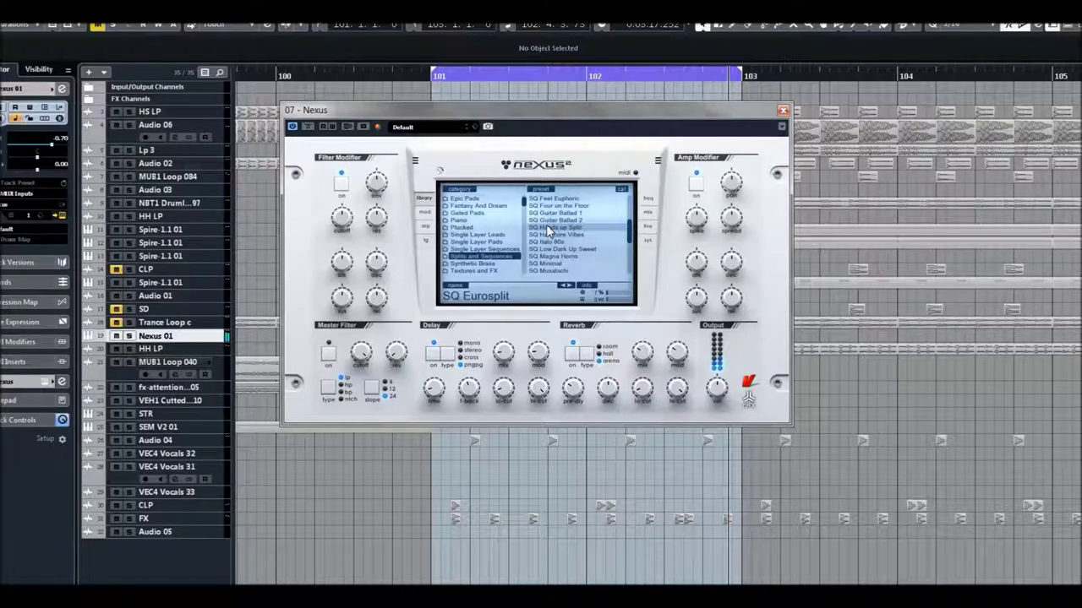
Inspect the mix effects and layer setup of SQ Eurosplit, and return to its entry in the preset library.
click(647, 213)
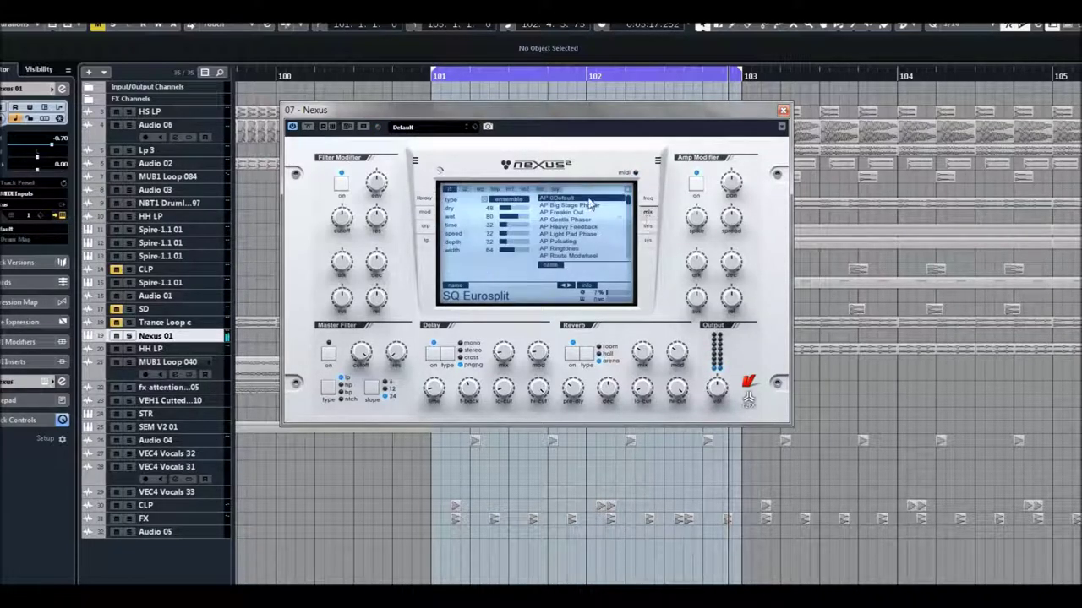
click(555, 190)
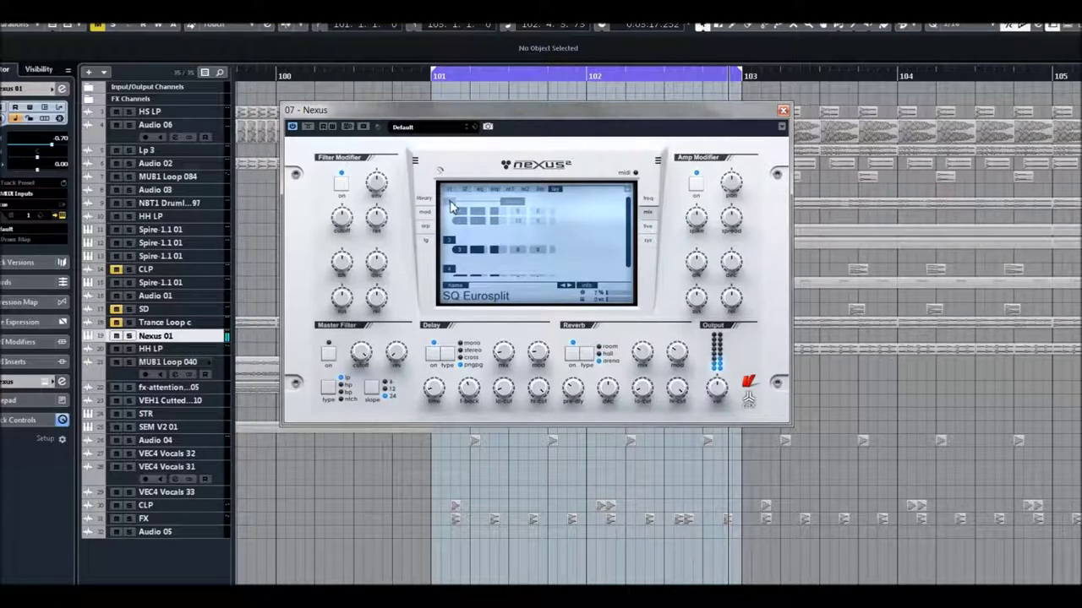
mouse_move(343, 218)
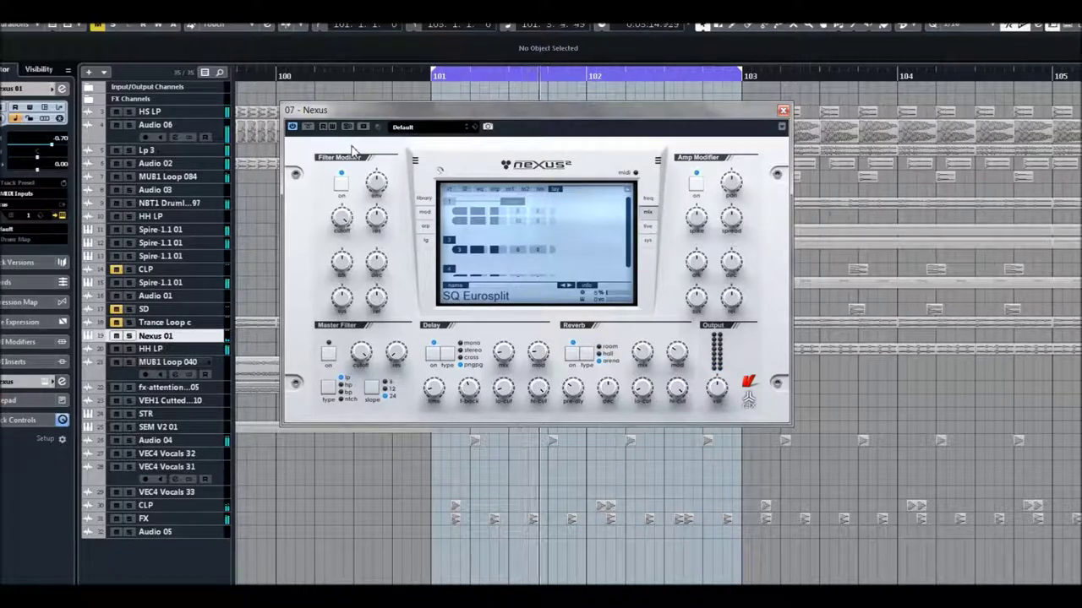
mouse_move(507, 353)
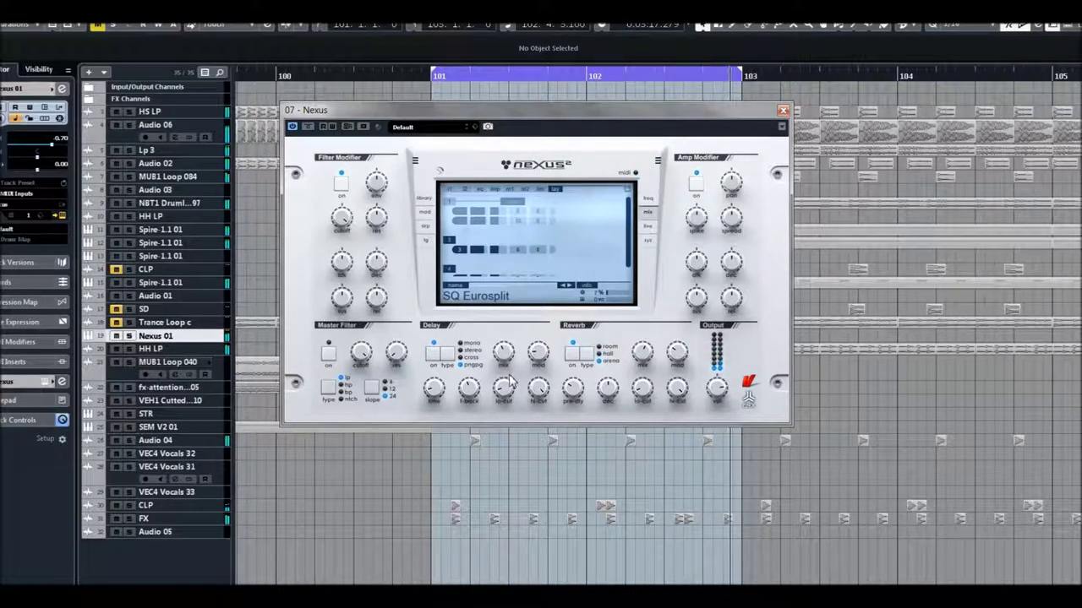
click(424, 197)
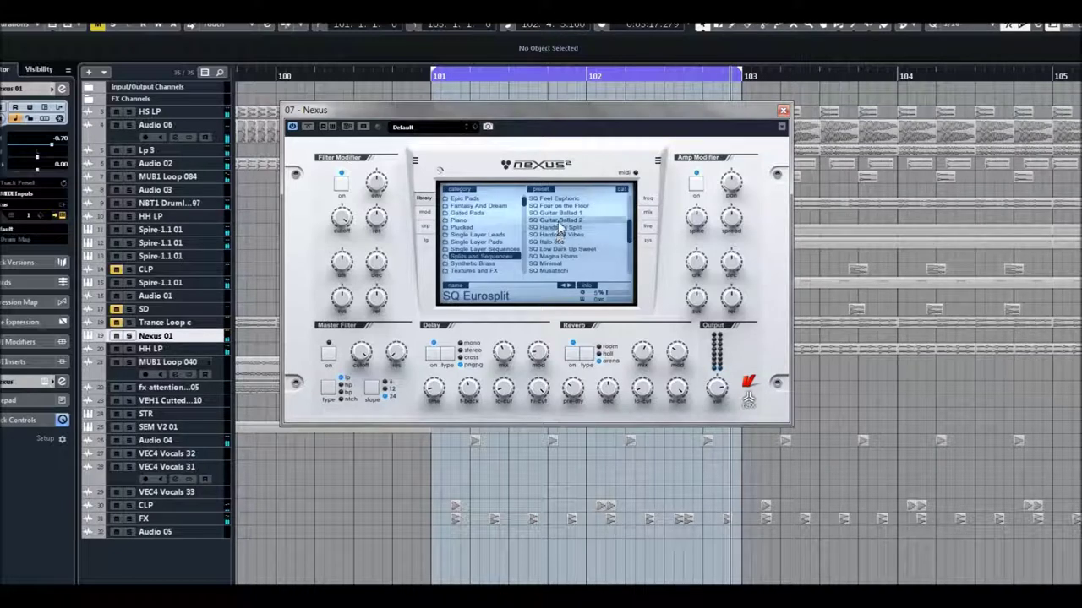
scroll(558, 228, up, 3)
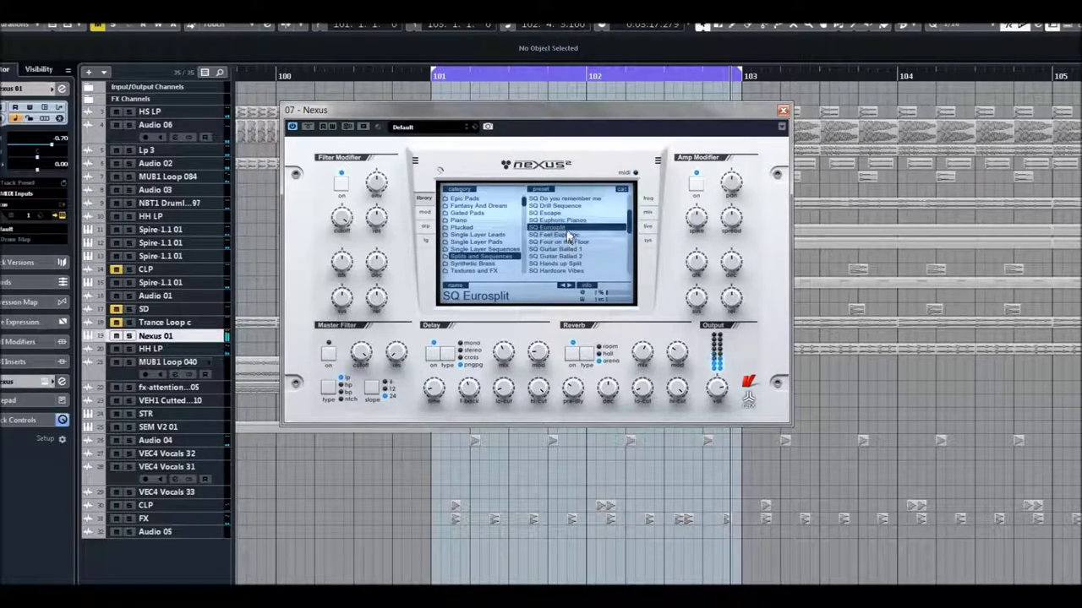
right_click(570, 235)
click(605, 285)
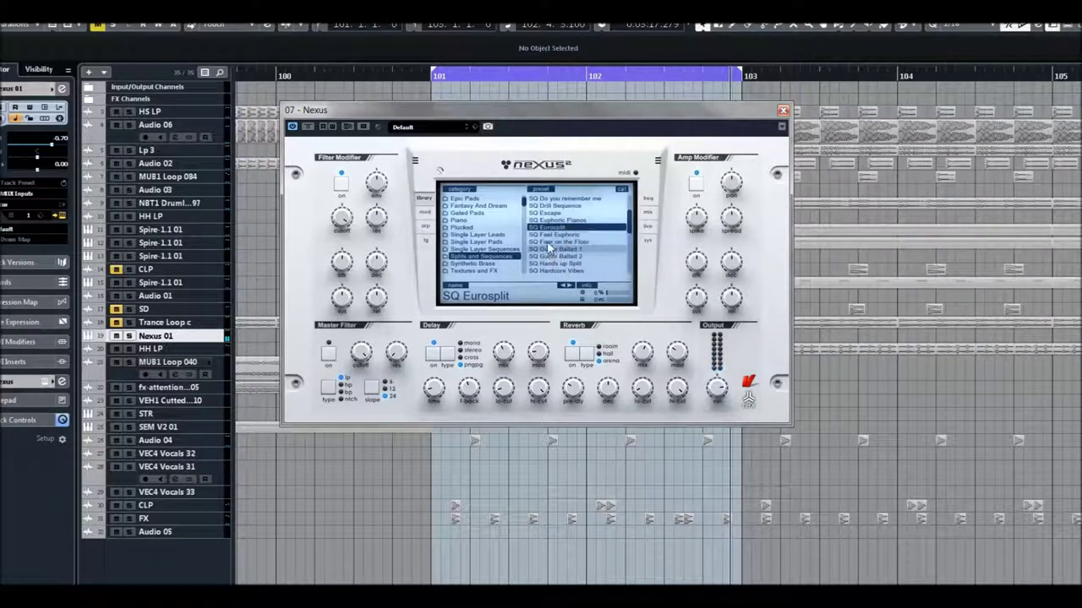
Audition the presets SQ Feel Euphoric, SQ Four on the Floor, SQ Guitar Ballad 1 and SQ Guitar Ballad 2.
click(546, 235)
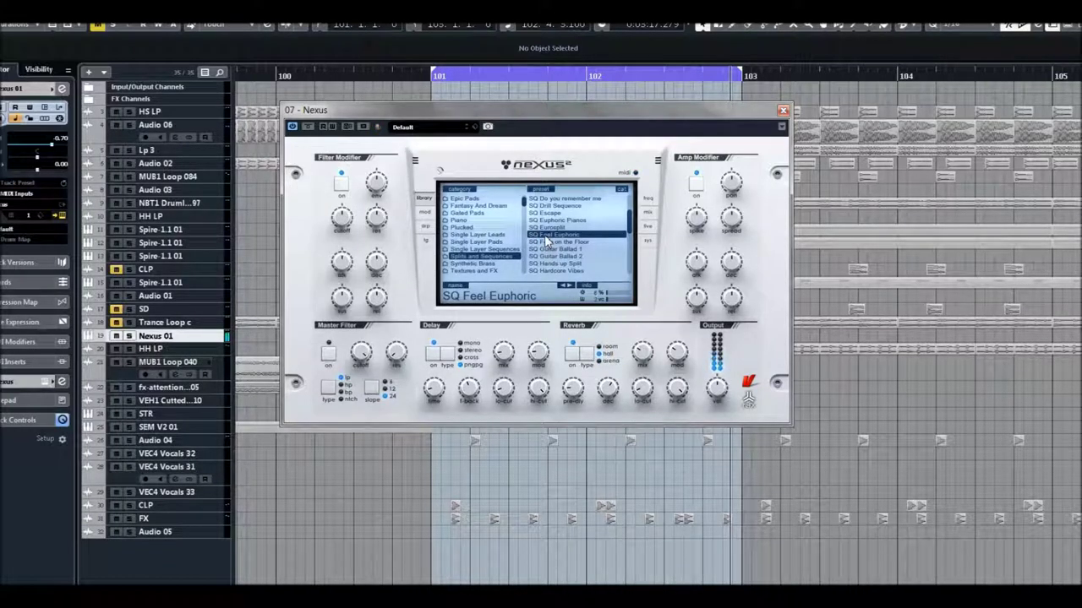
click(553, 243)
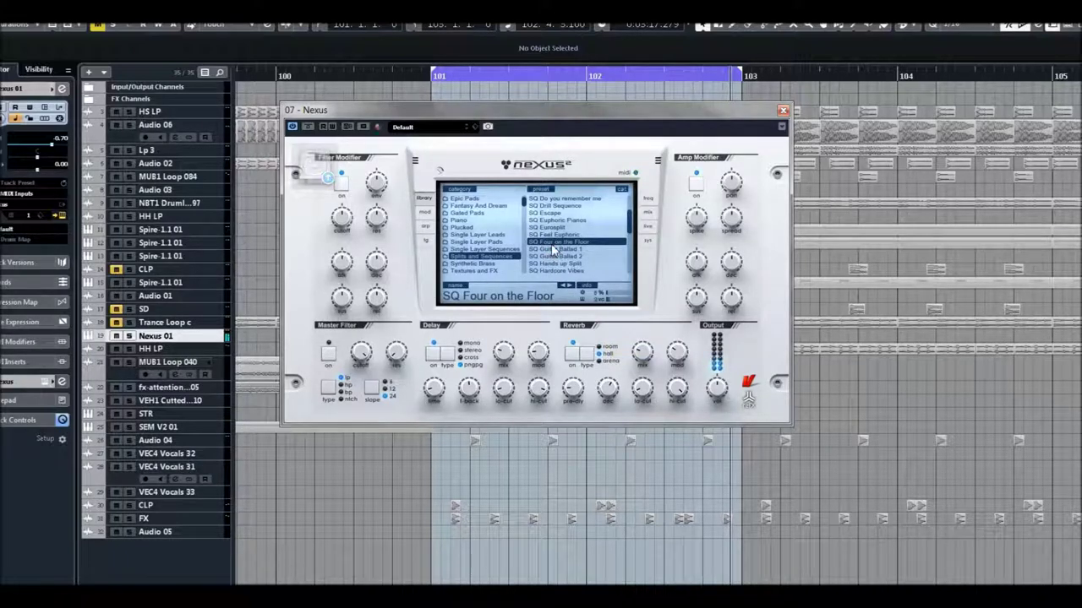
click(554, 250)
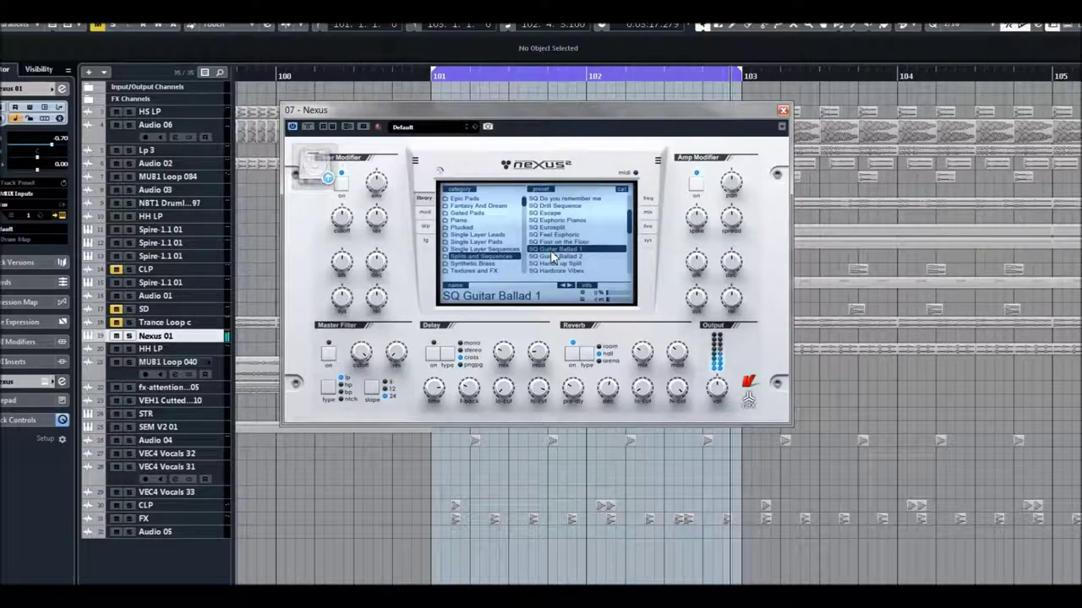
scroll(554, 253, down, 7)
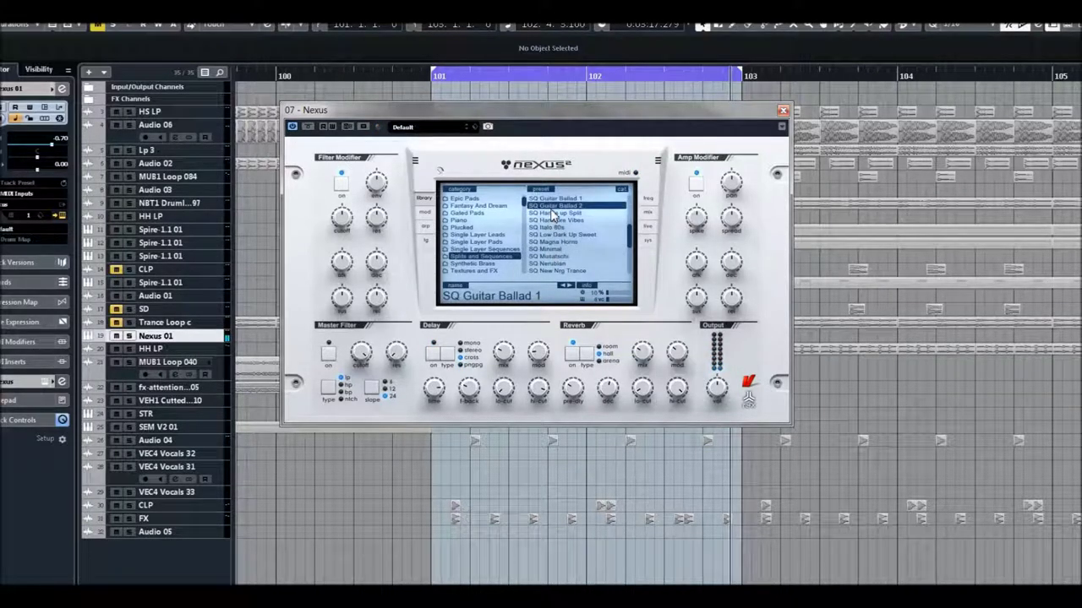
click(553, 205)
Audition the presets SQ Italo 80s, SQ Magna Horns, SQ Musatschi, SQ New Nrg Trance and SQ Sidechain Pumpin.
click(547, 227)
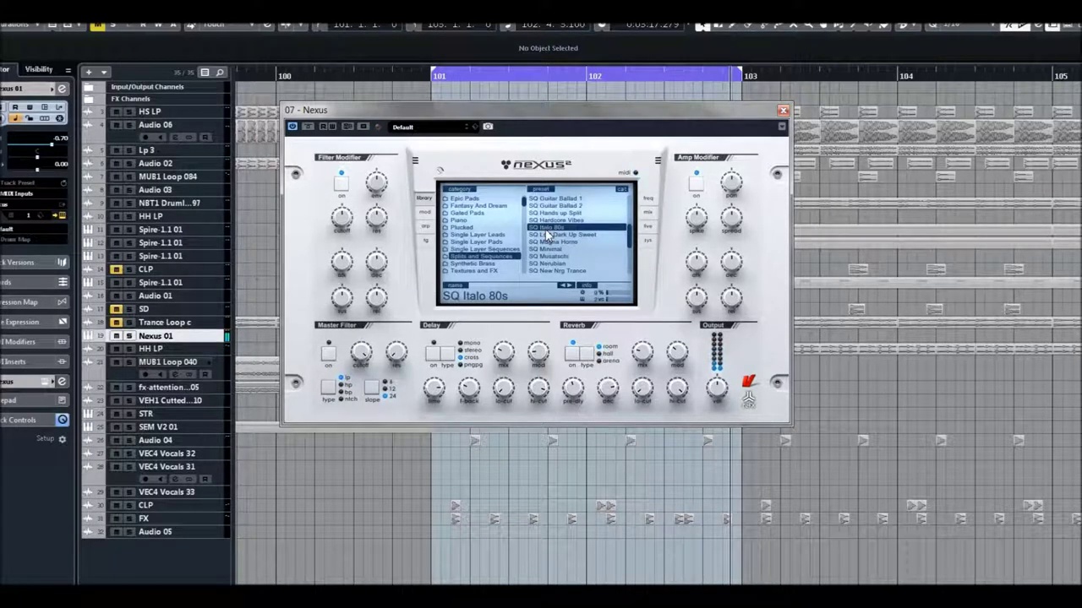
click(548, 242)
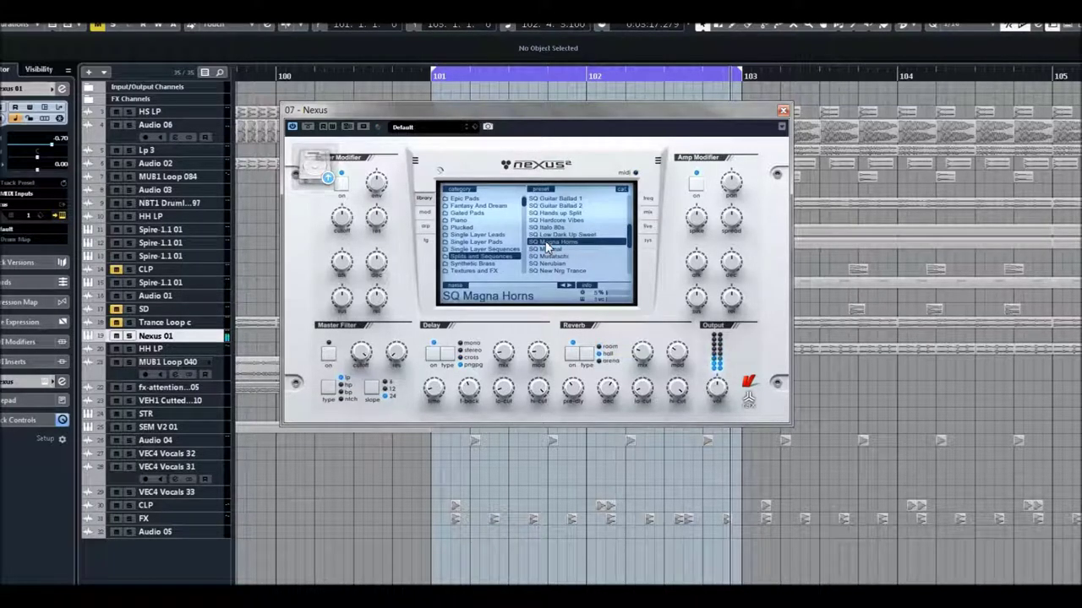
scroll(545, 236, down, 5)
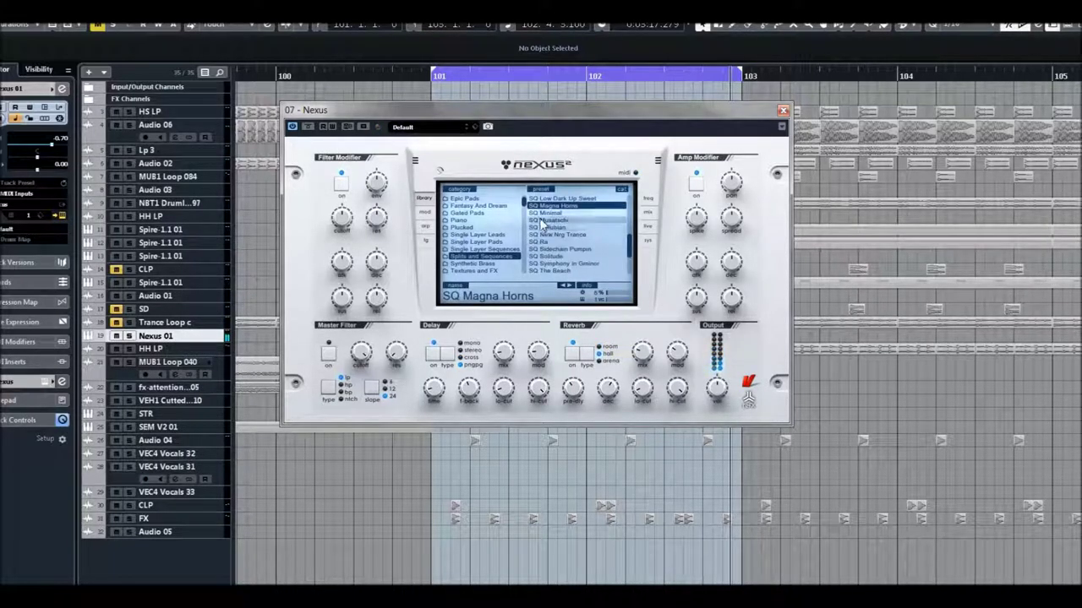
click(542, 222)
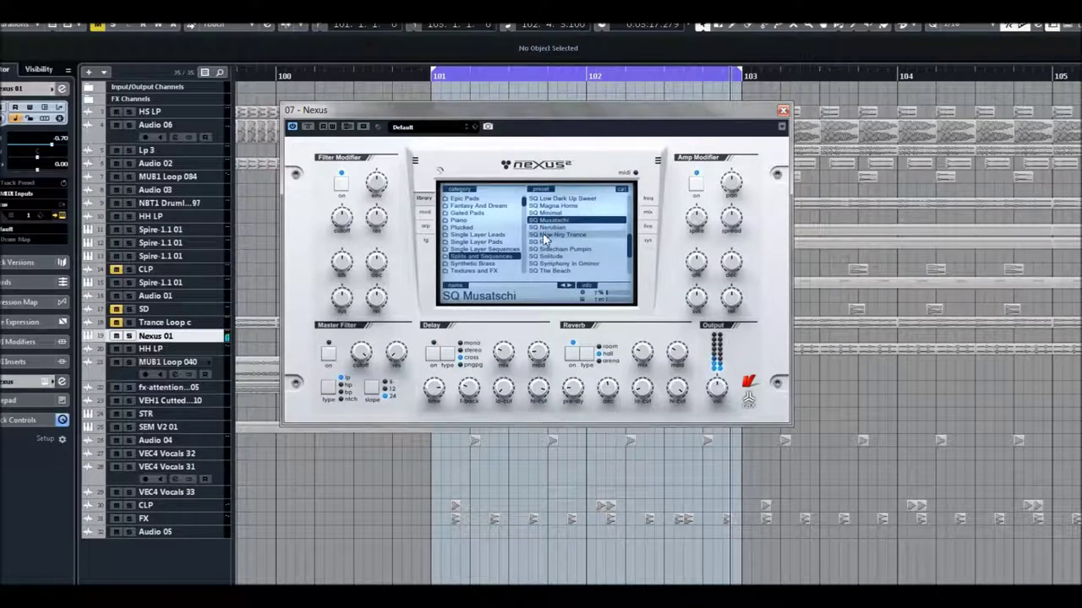
click(544, 235)
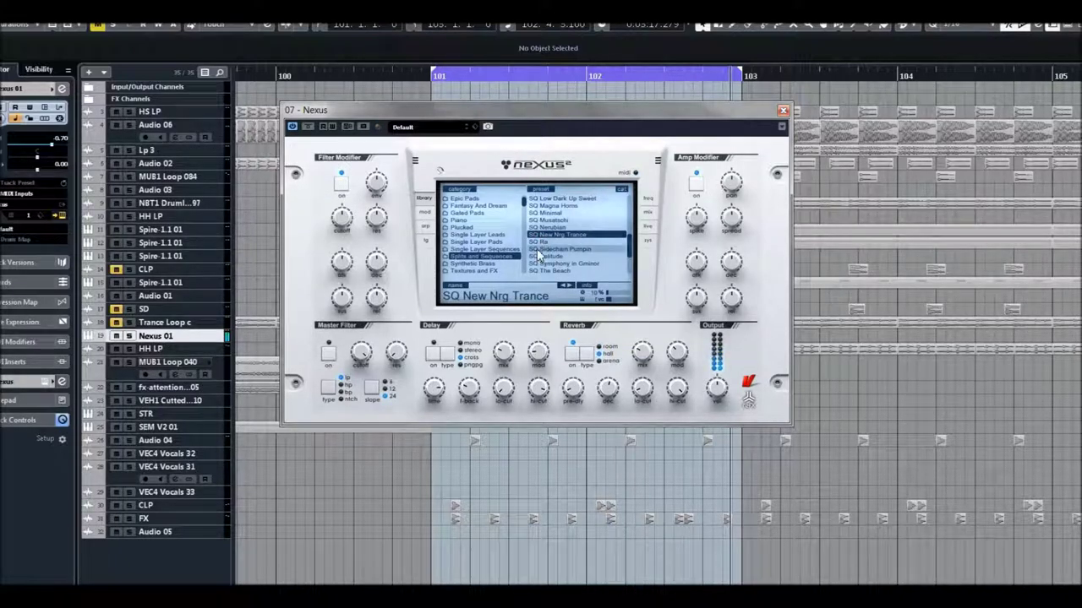
click(535, 250)
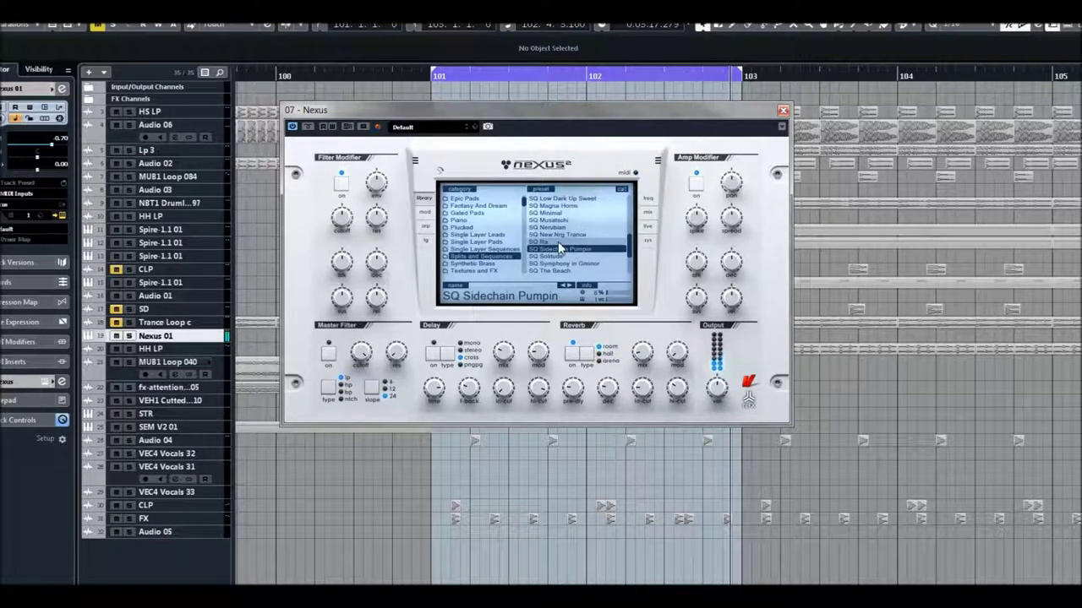
Audition the presets SQ The Beach, SQ Till I come, SQ Tribal Gee, SQ Two Finger Madness 2 and 3, and SQ Warm Mutes.
scroll(540, 245, down, 2)
click(548, 243)
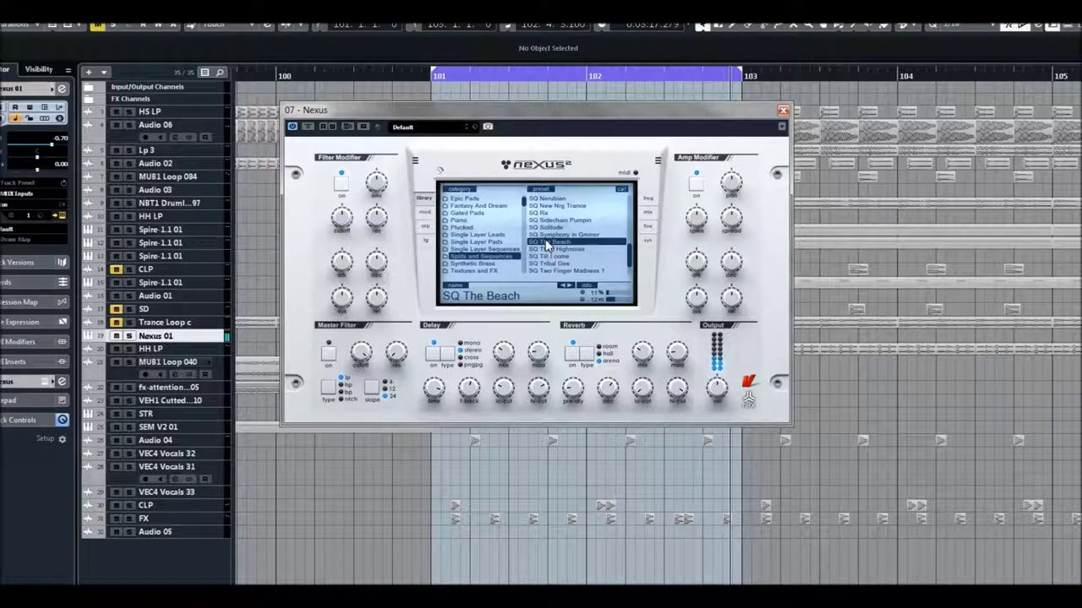
scroll(547, 246, down, 3)
click(545, 236)
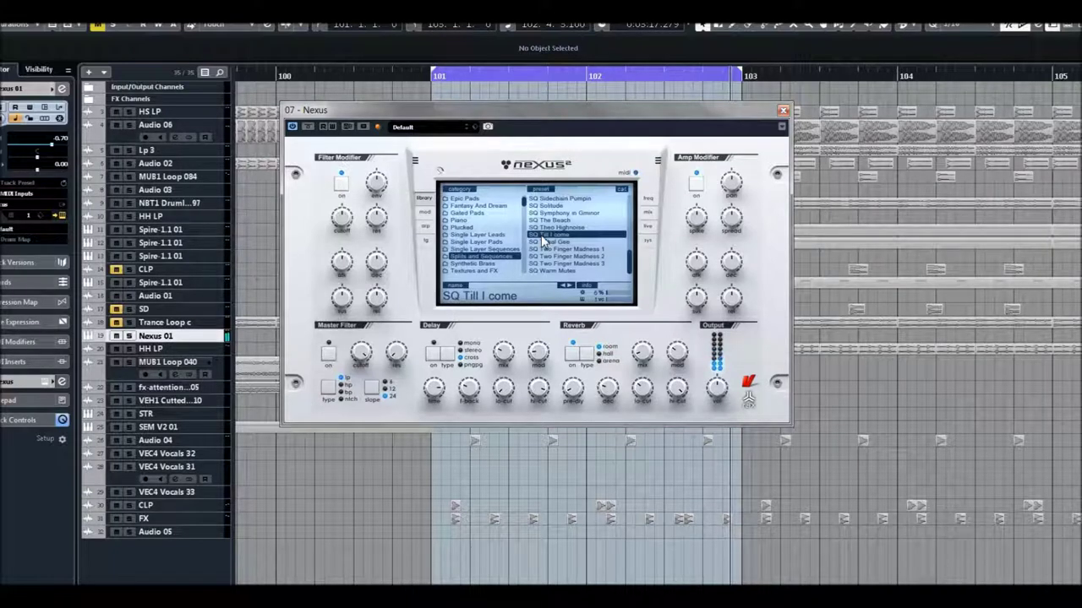
click(539, 242)
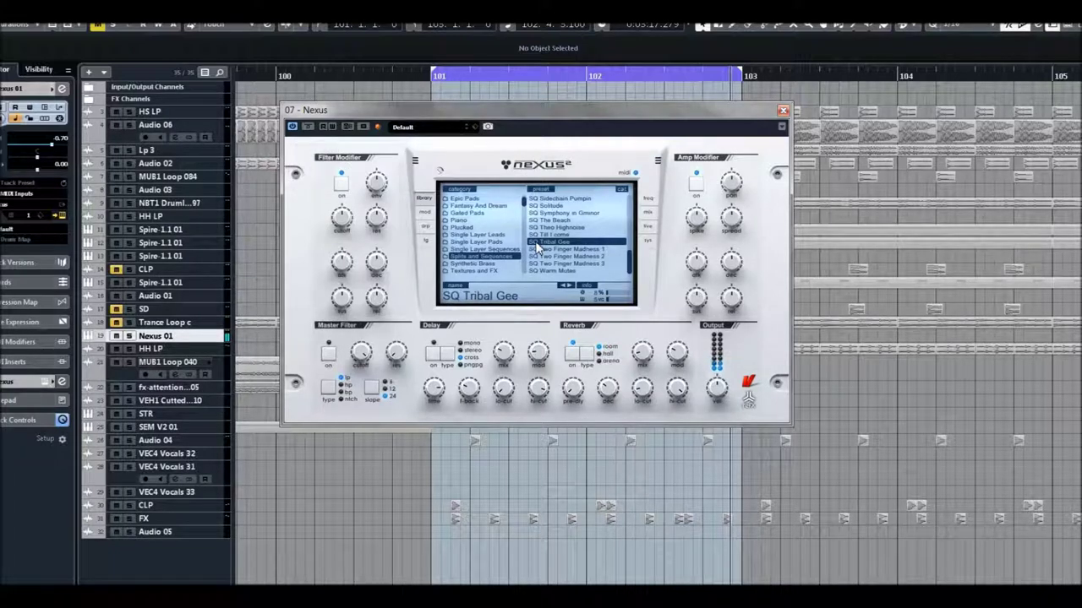
click(549, 256)
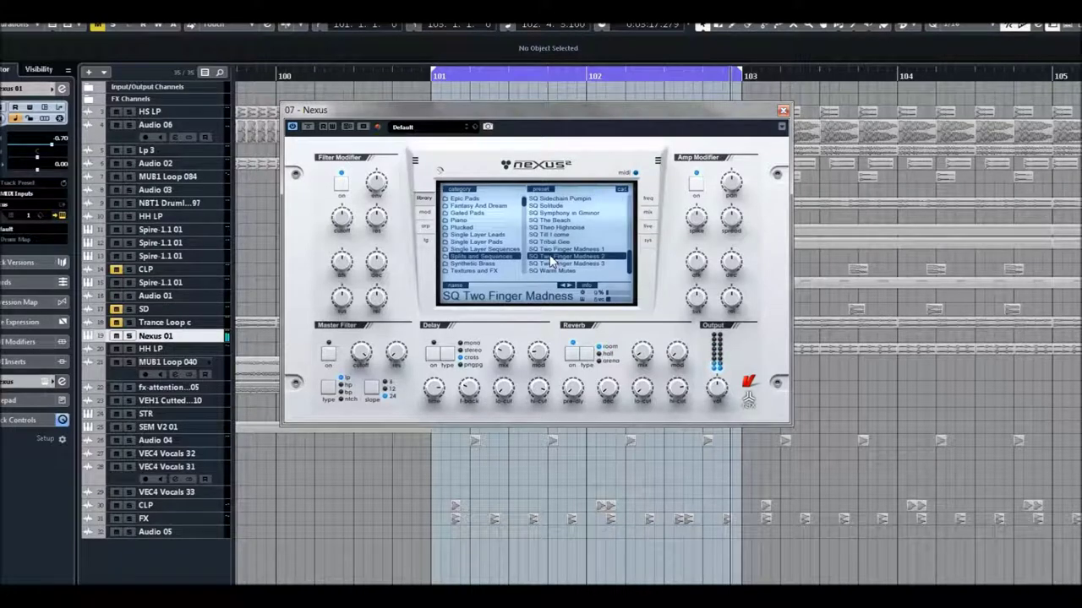
click(549, 263)
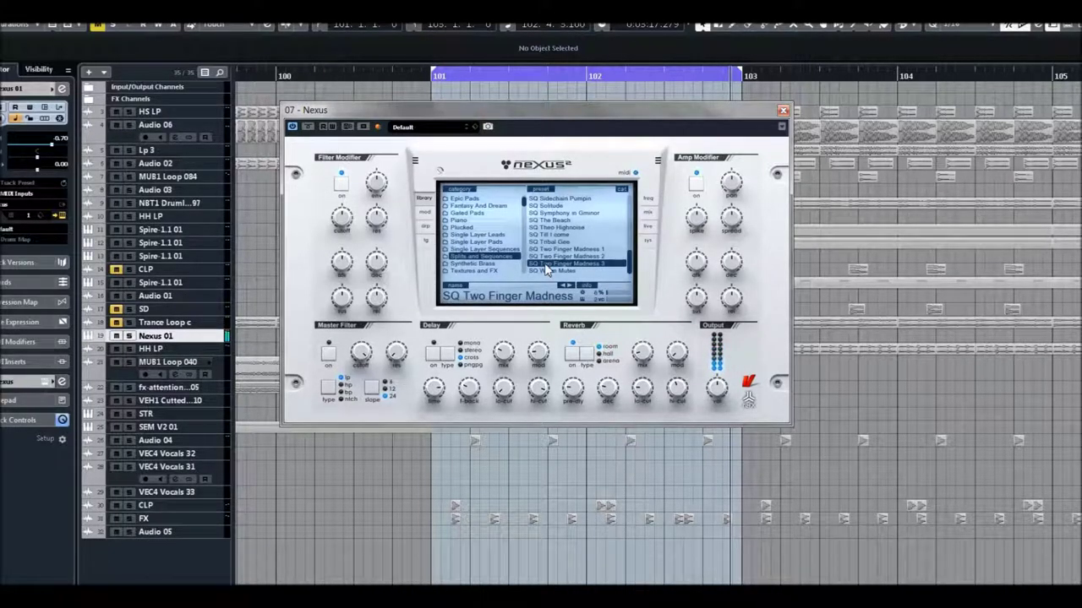
click(545, 271)
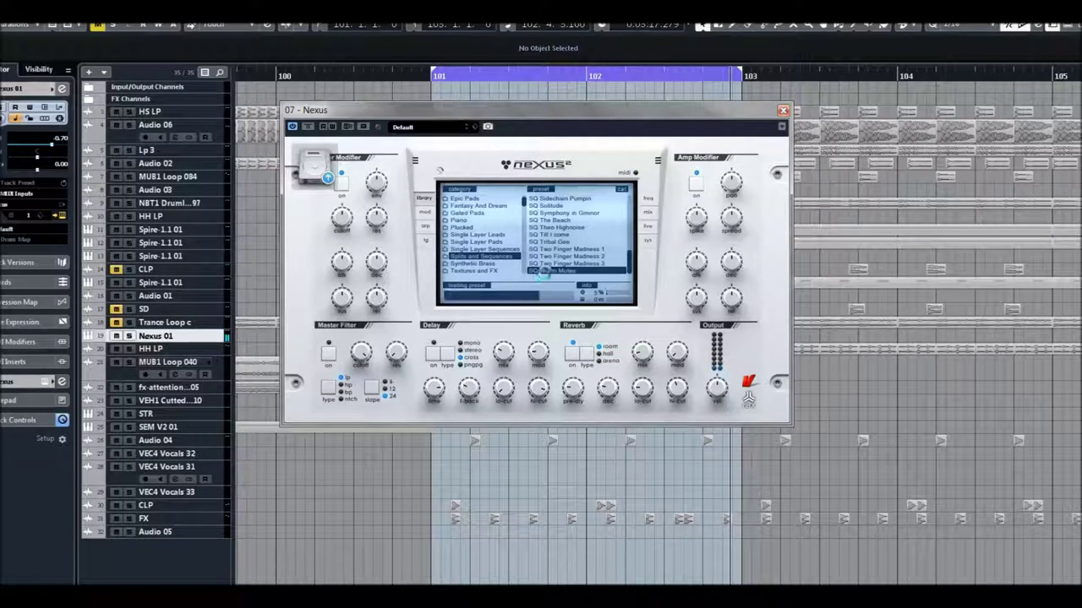